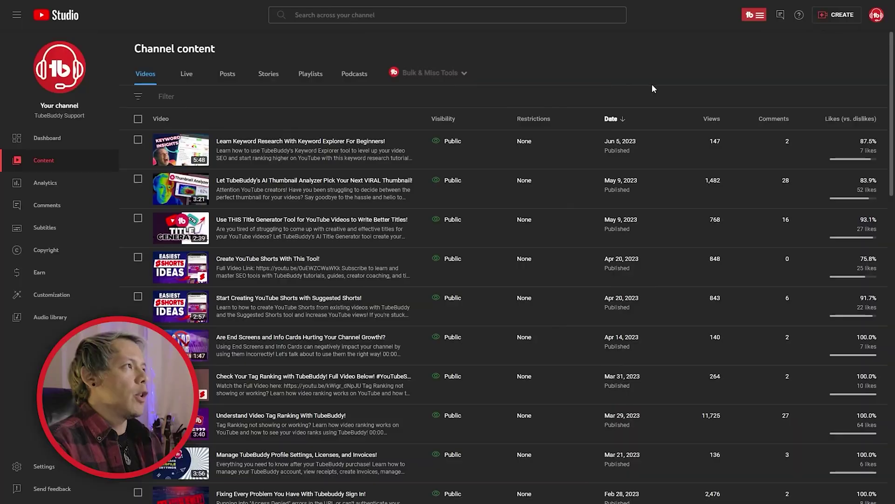
Launch SEO Studio from the TubeBuddy tools menu in the top bar.
click(757, 15)
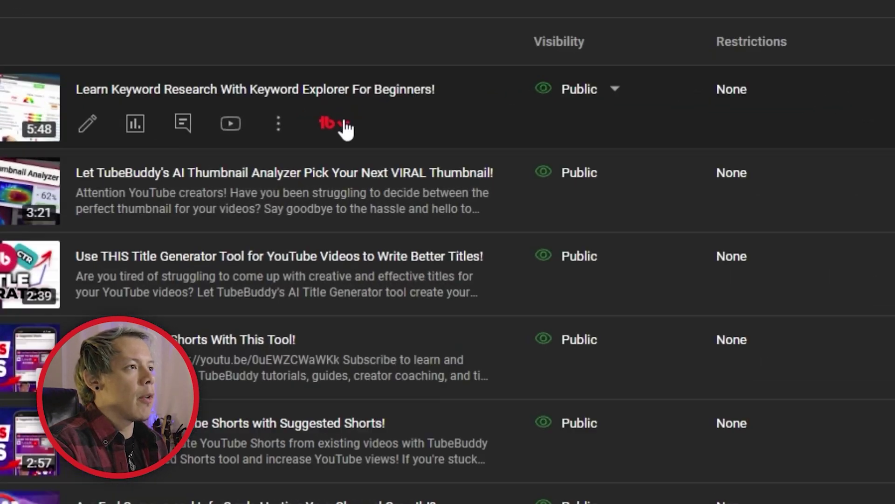
click(345, 128)
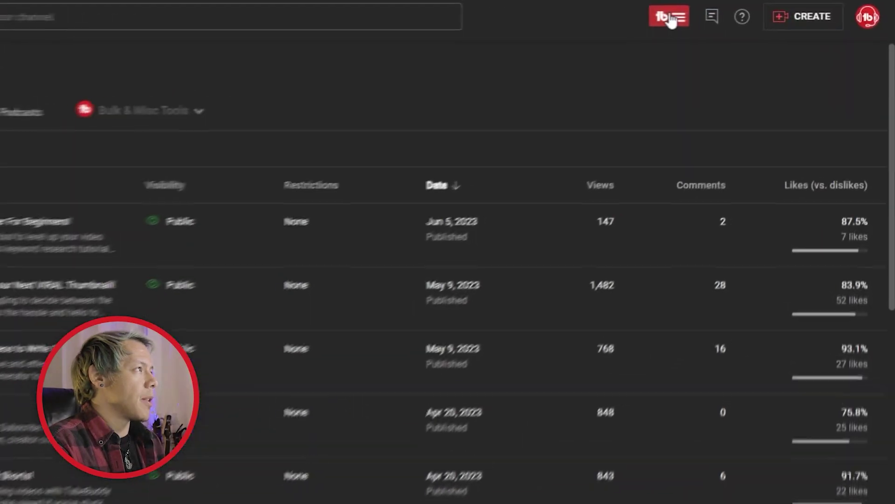
click(698, 16)
click(676, 216)
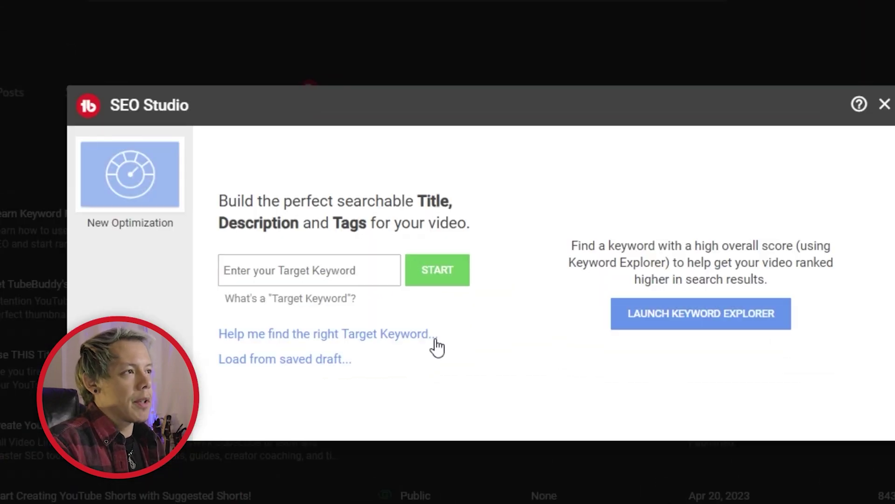
Check 'seo studio tips' in Keyword Explorer (92/100), then set 'SEO Studio Tips and Tricks' as target keyword.
click(699, 329)
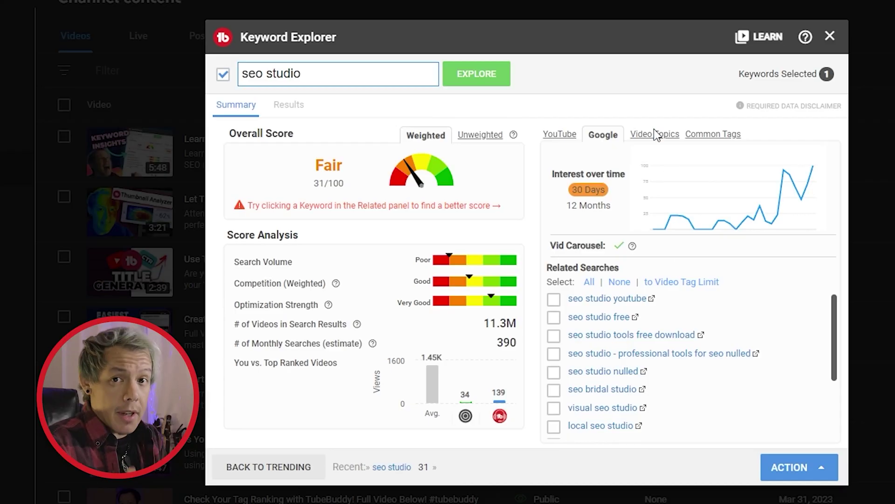
click(656, 136)
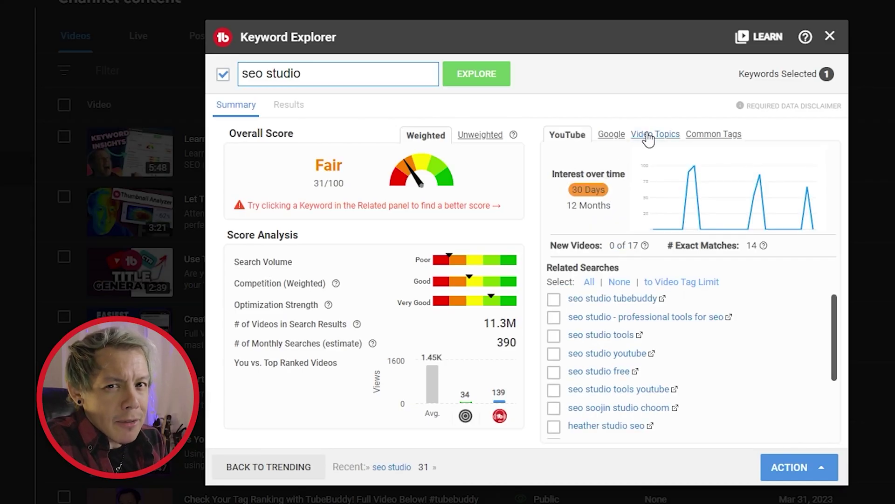
click(648, 136)
click(715, 135)
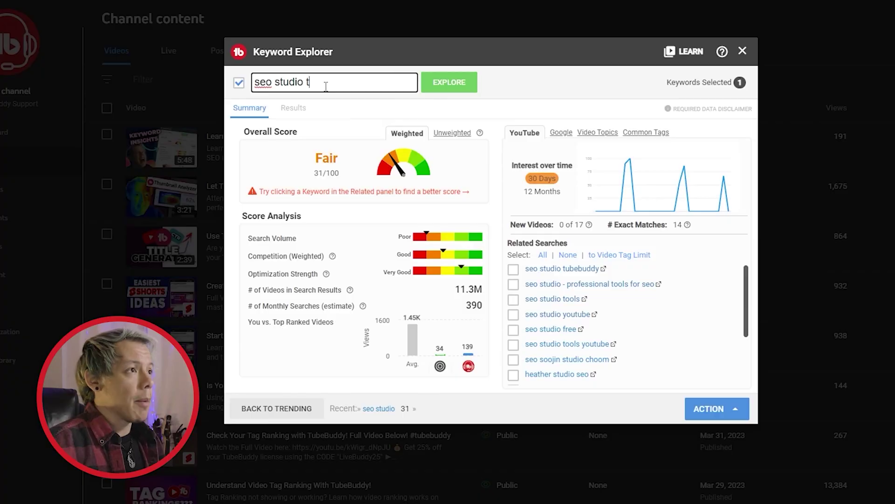
key(Return)
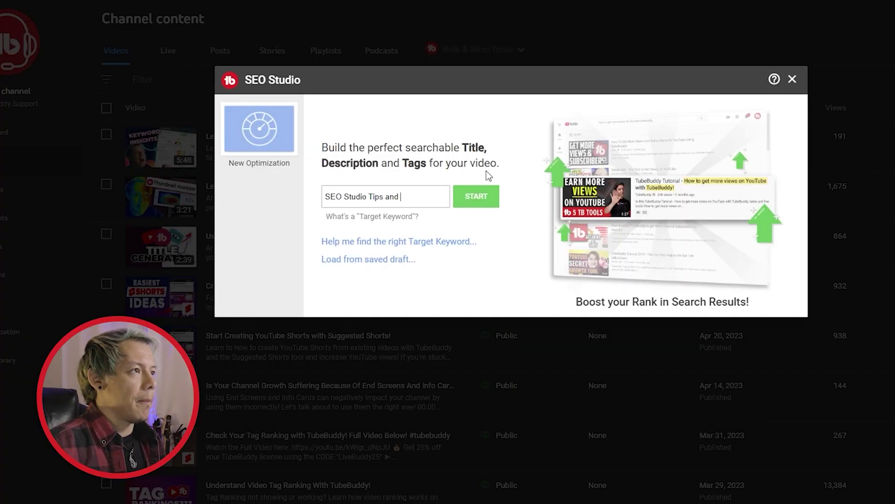
text(Tricks)
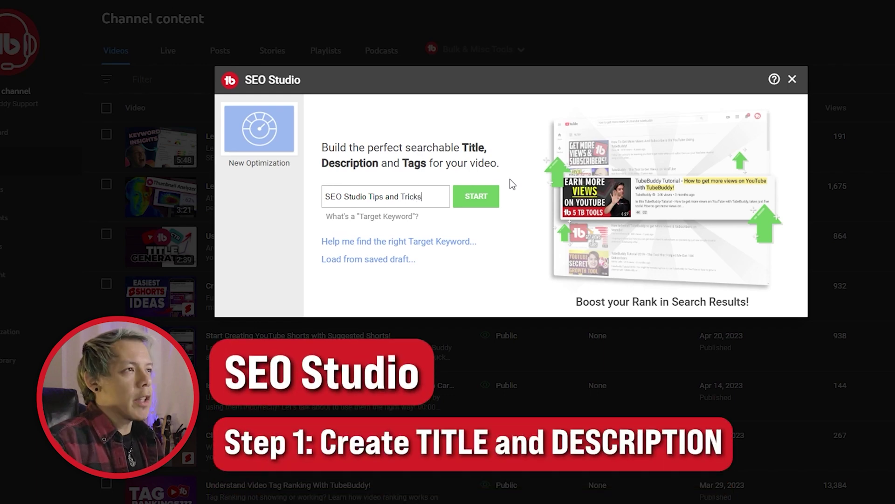
Start optimizing for 'SEO Studio Tips and Tricks' and review the title and description improvement tips.
click(485, 207)
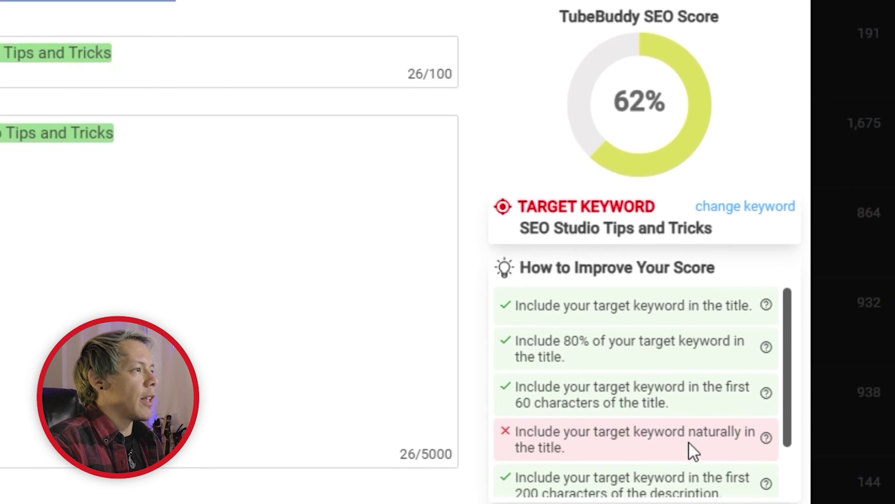
mouse_move(768, 366)
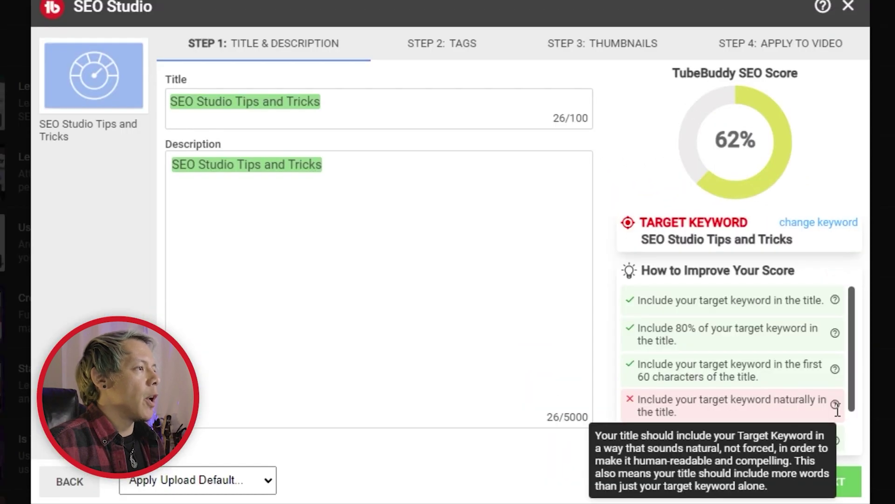
mouse_move(835, 440)
mouse_move(833, 402)
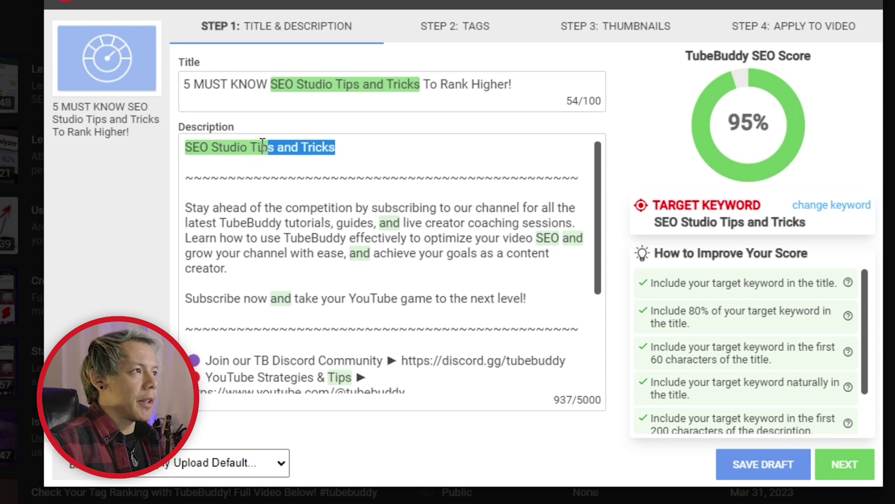
Replace the description's keyword line with the 'Supercharge your video SEO…' paragraph, reaching 1233/5000 characters.
text(Supercharge your video SEO and boost your channel growth as we reveal these 5 tips and tricks for how to use the TubeBuddy SEO Studio tool to get more views and rank higher on YouTube! We're sharing invaluable insights and techniques that will empower you to maximize your content's visibility, reach, and CTR performance.)
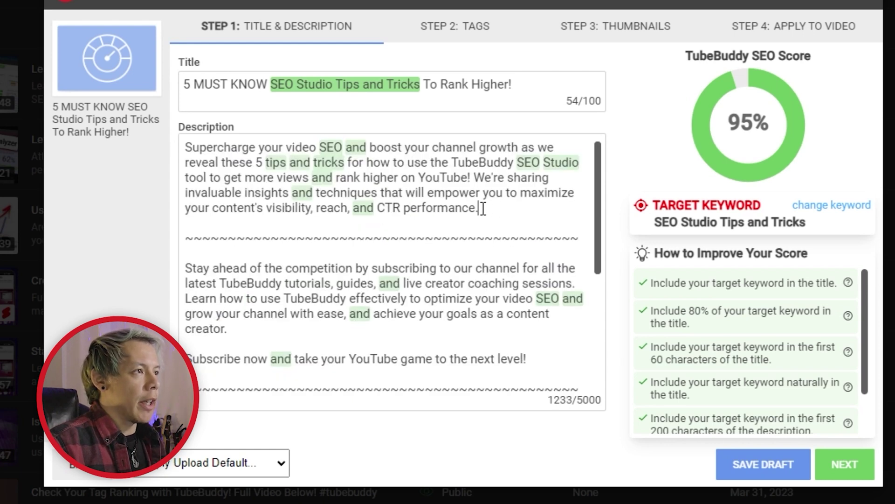
key(ctrl+z)
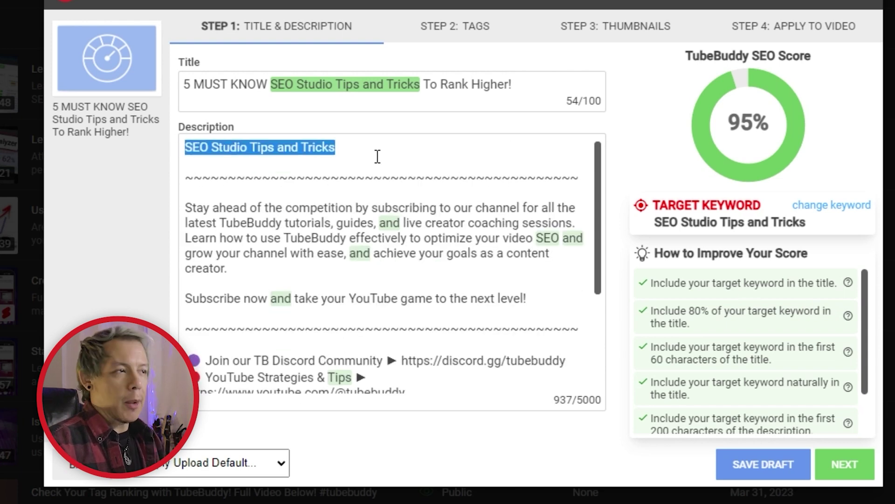
text(Supercharge your video SEO and boost your channel growth as we reveal these 5 tips and tricks for how to use the TubeBuddy SEO Studio tool to get more views and rank higher on YouTube! We're sharing invaluable insights and techniques that will empower you to maximize your content's visibility, reach, and CTR performance.)
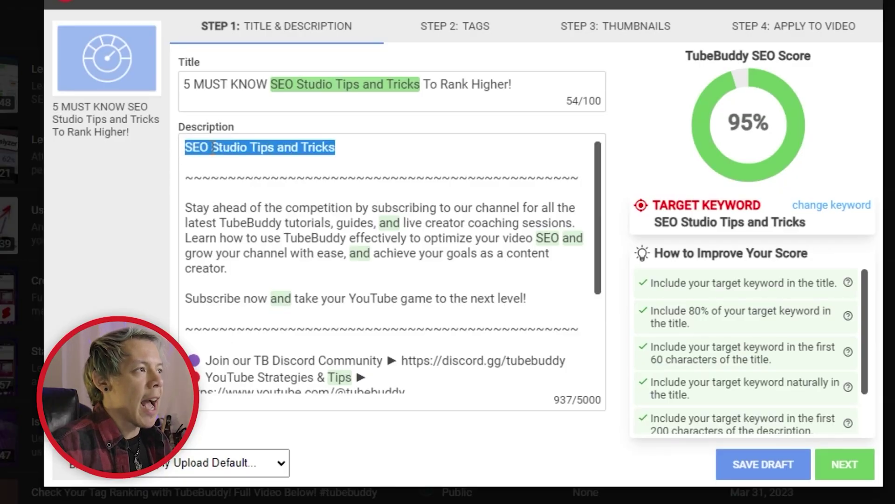
text(Supercharge your video SEO and boost your channel growth as we reveal these 5 tips and tricks for how to use the TubeBuddy SEO Studio tool to get more views and rank higher on YouTube! We're sharing invaluable insights and techniques that will empower you to maximize your content's visibility, reach, and CTR performance.)
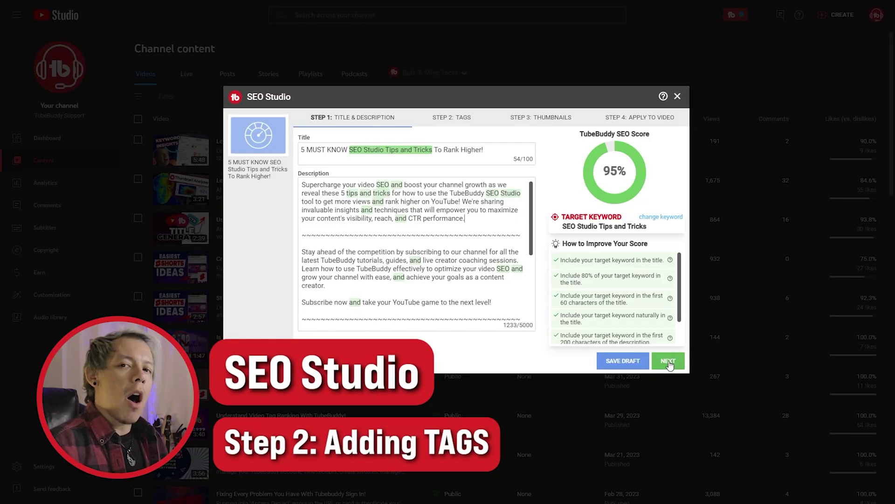
Add the tags from the saved 'SEO Studio Video' tag list, bringing the score to 100%.
click(668, 361)
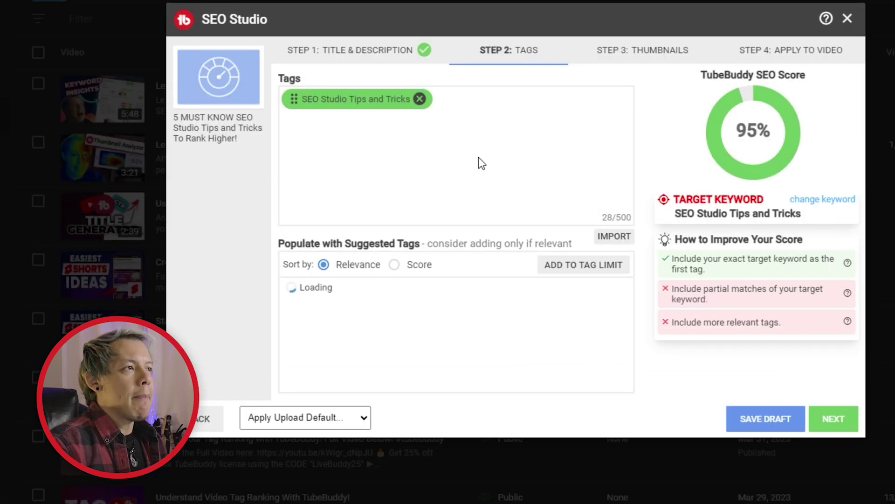
click(631, 239)
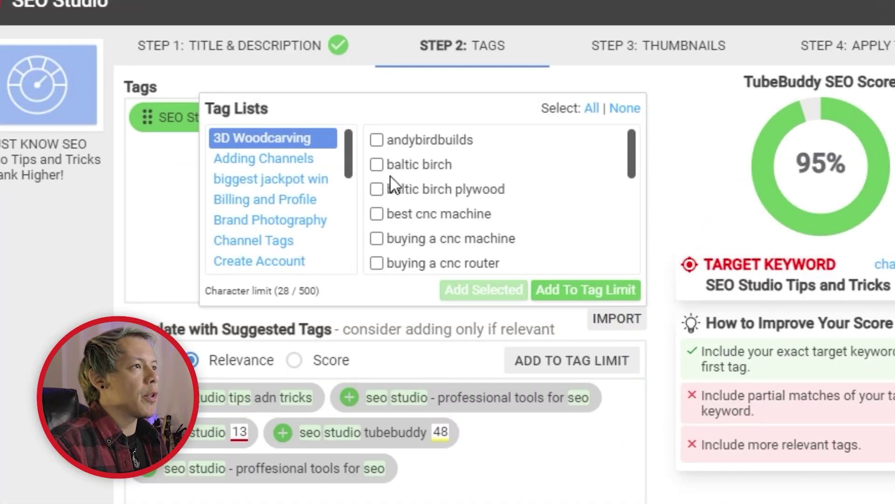
scroll(285, 210, down, 5)
click(278, 250)
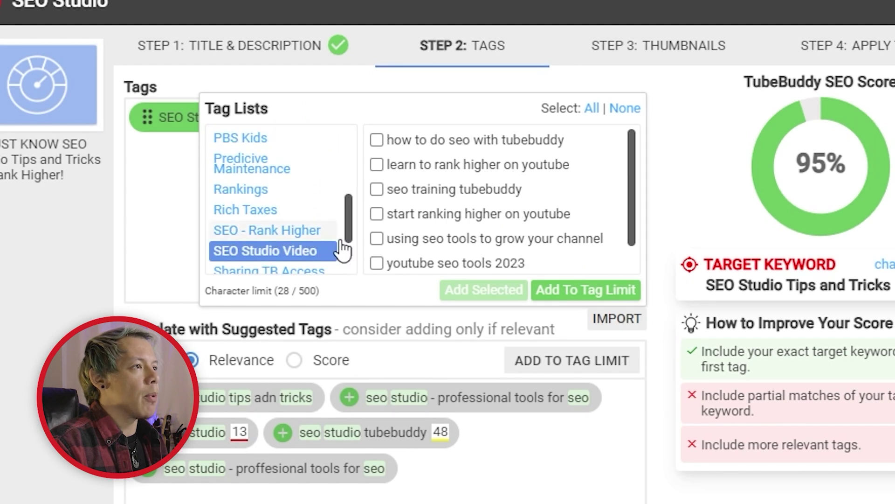
click(593, 293)
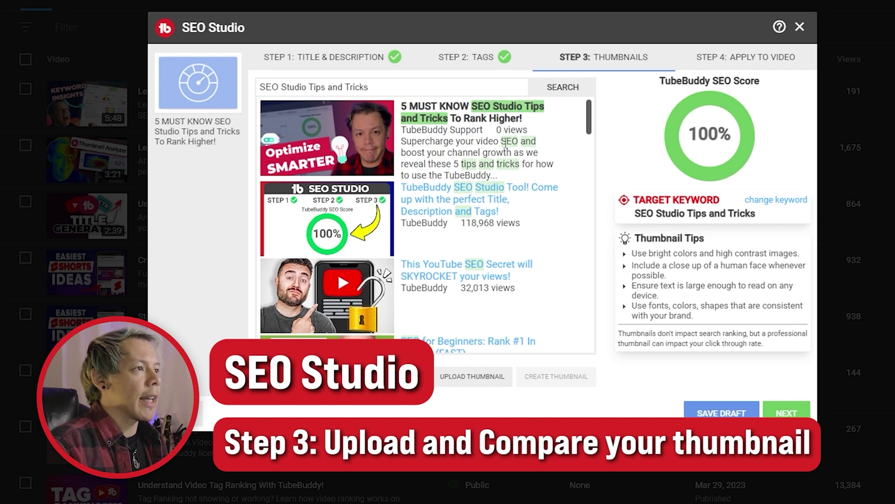
Run the thumbnail comparison search for 'tubebuddy SEO Studio' and scroll through the results.
scroll(526, 252, down, 8)
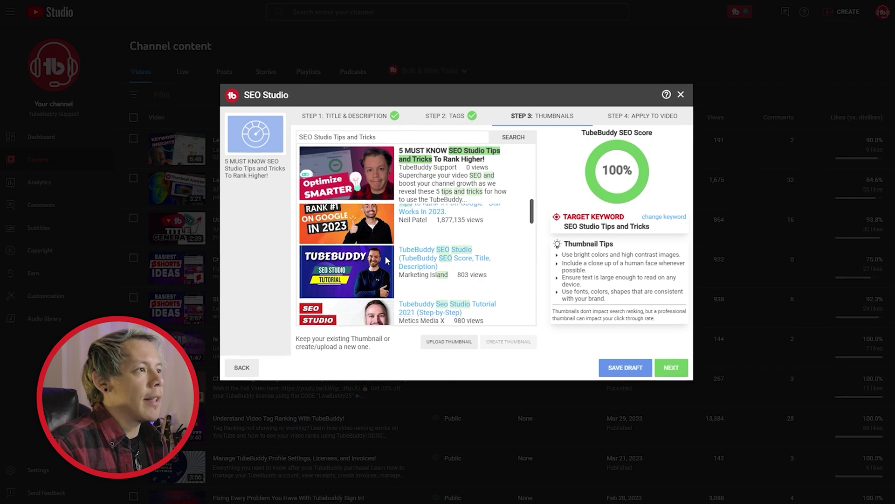
scroll(386, 260, down, 5)
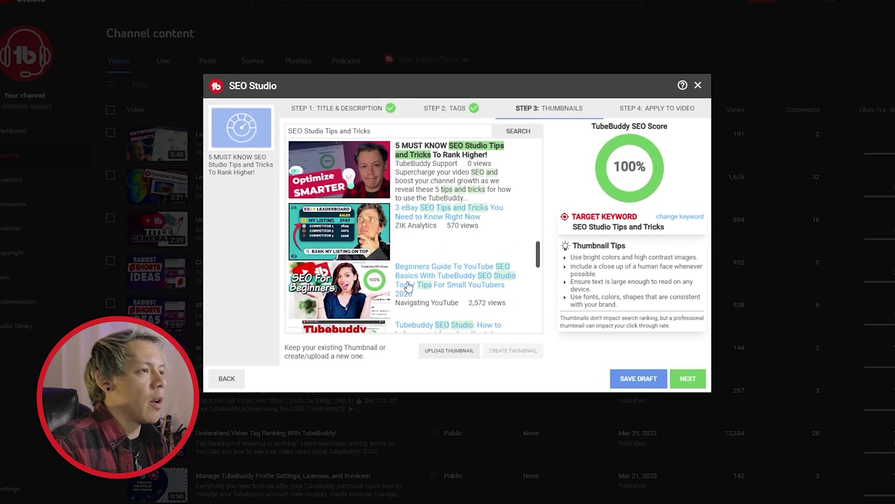
scroll(395, 260, up, 1)
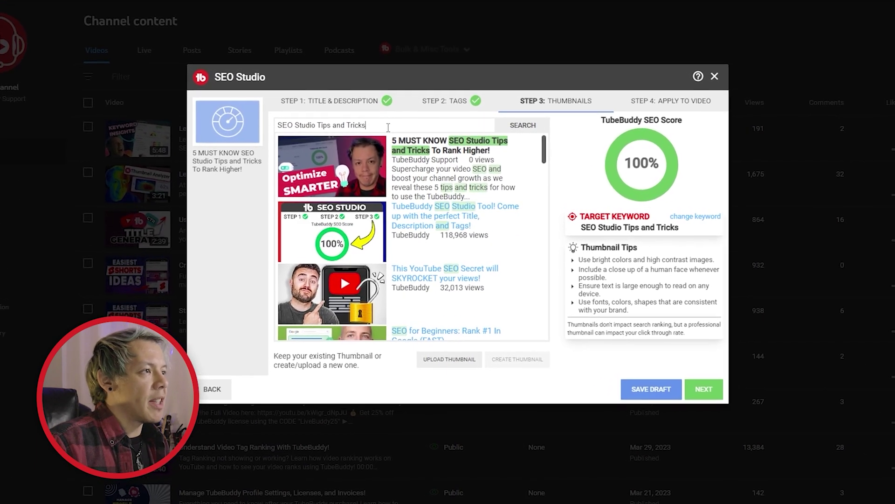
drag(388, 127, 319, 122)
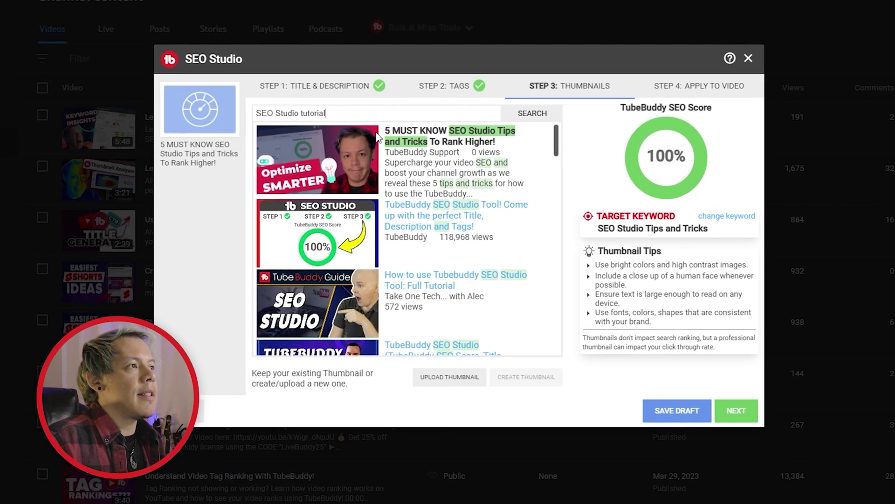
key(BackSpace)
key(BackSpace)
key(BackSpace)
key(BackSpace)
key(BackSpace)
key(BackSpace)
key(BackSpace)
key(BackSpace)
key(BackSpace)
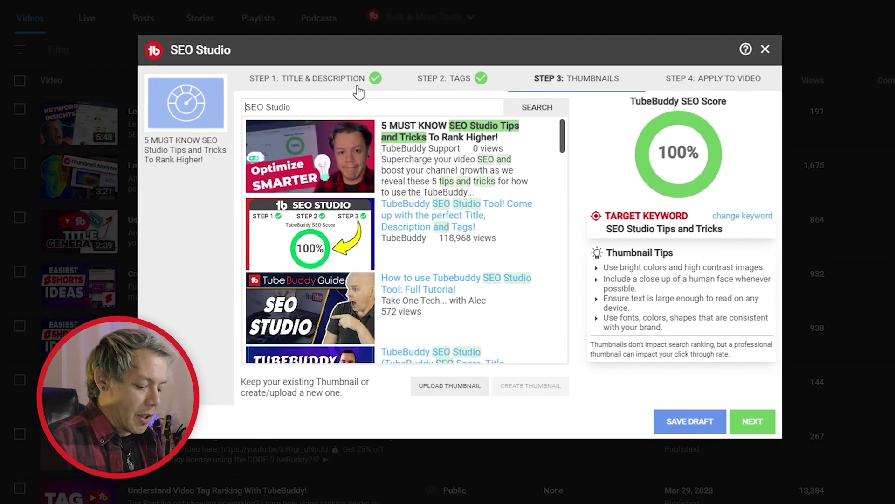
text(tubebuddy)
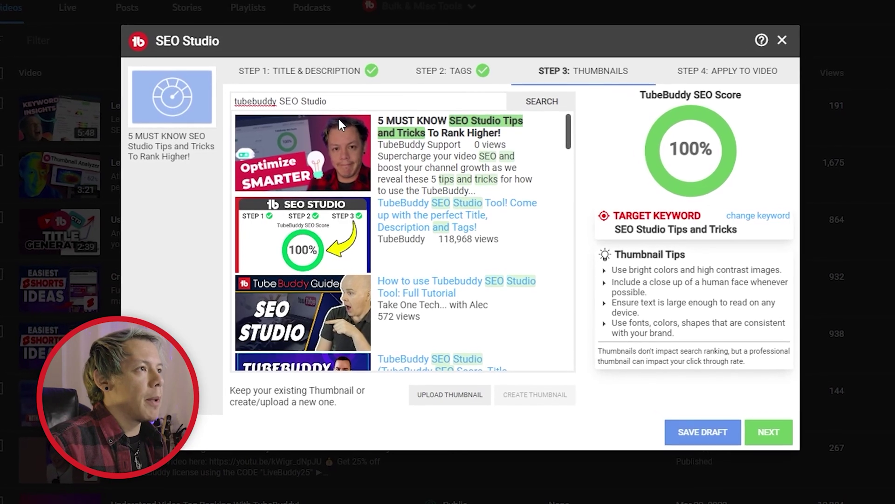
click(541, 102)
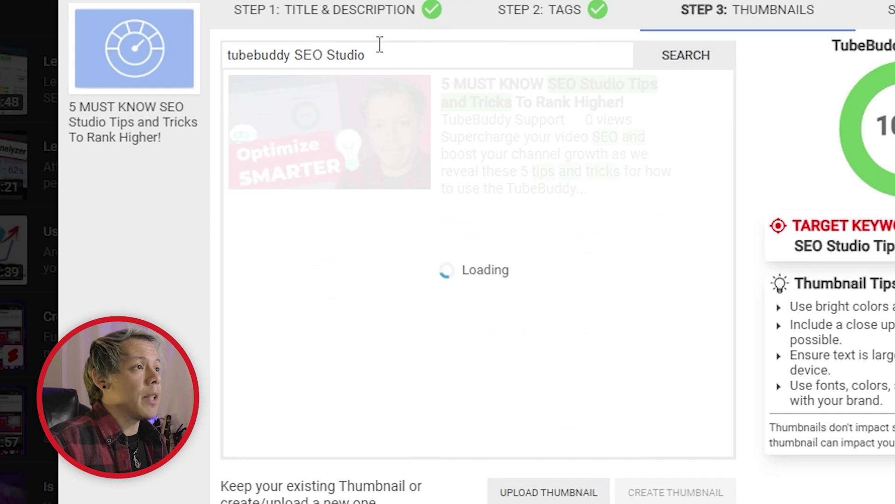
scroll(653, 266, down, 8)
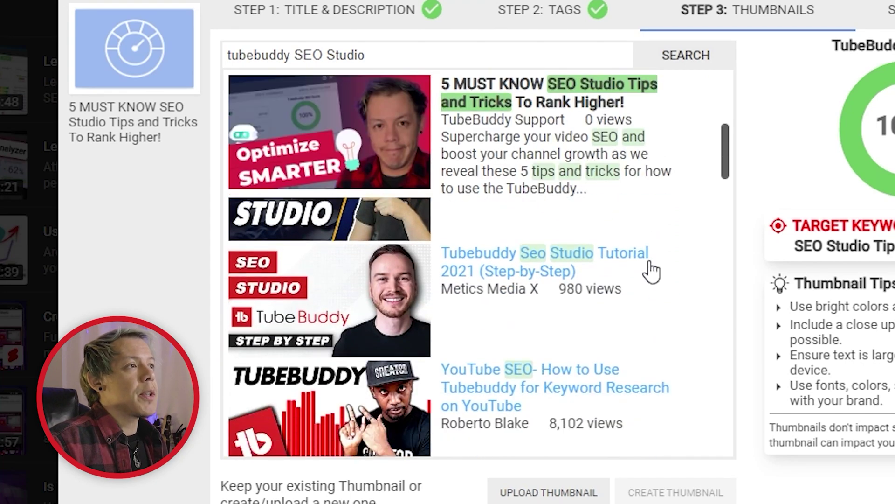
scroll(659, 316, down, 10)
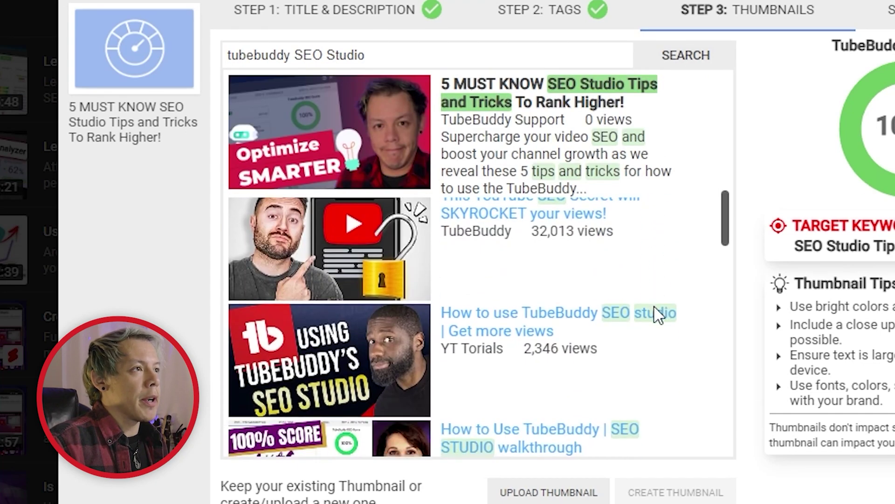
scroll(658, 316, down, 7)
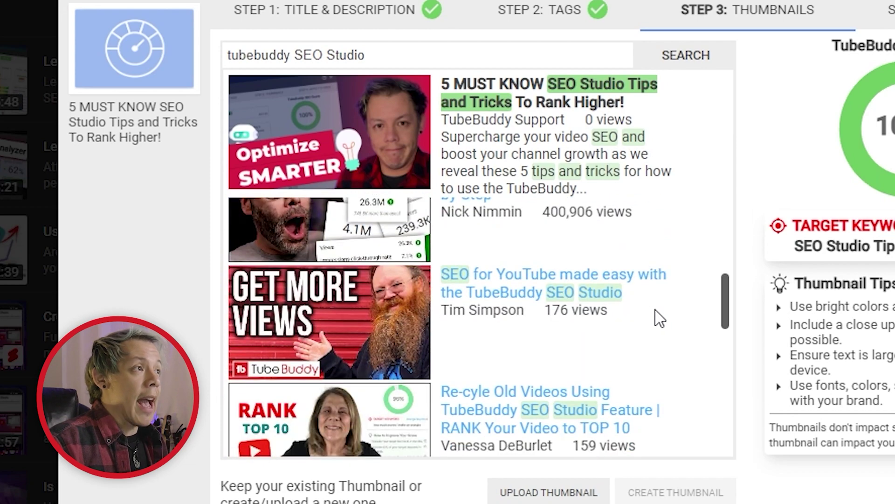
scroll(657, 316, up, 10)
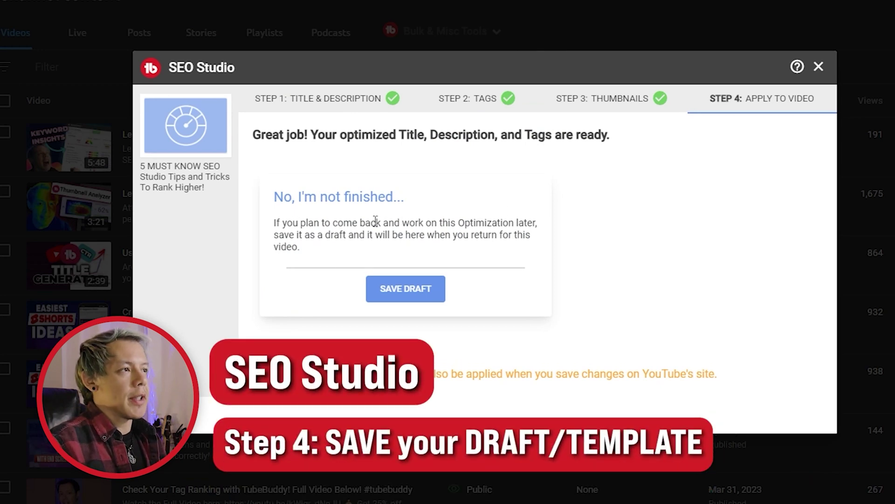
Save the optimization as a draft, then open Search Positions to see the video's keyword rankings.
click(400, 298)
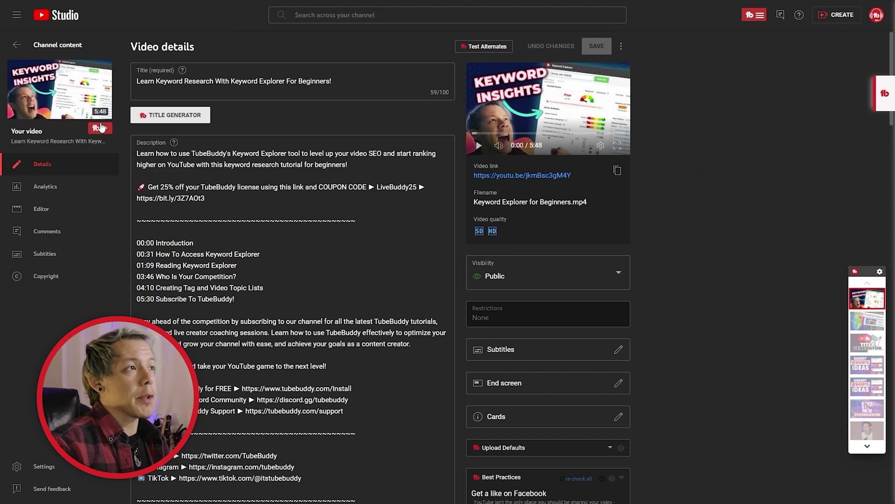
click(101, 127)
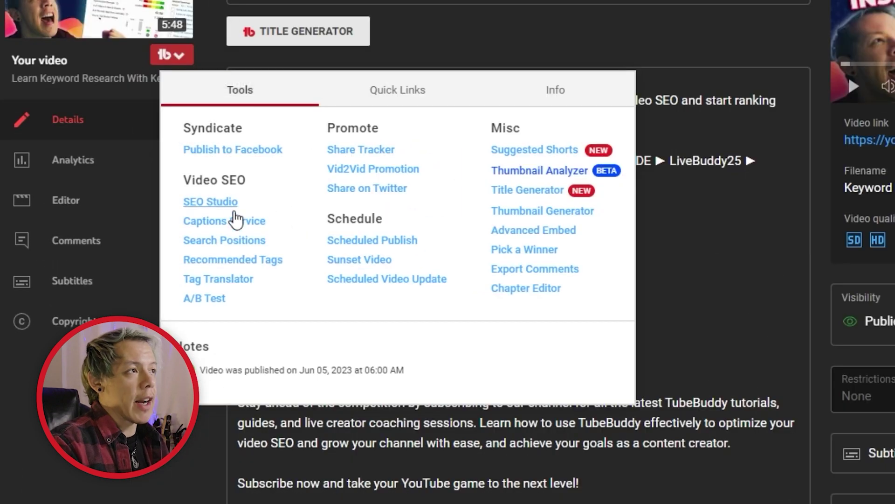
click(238, 241)
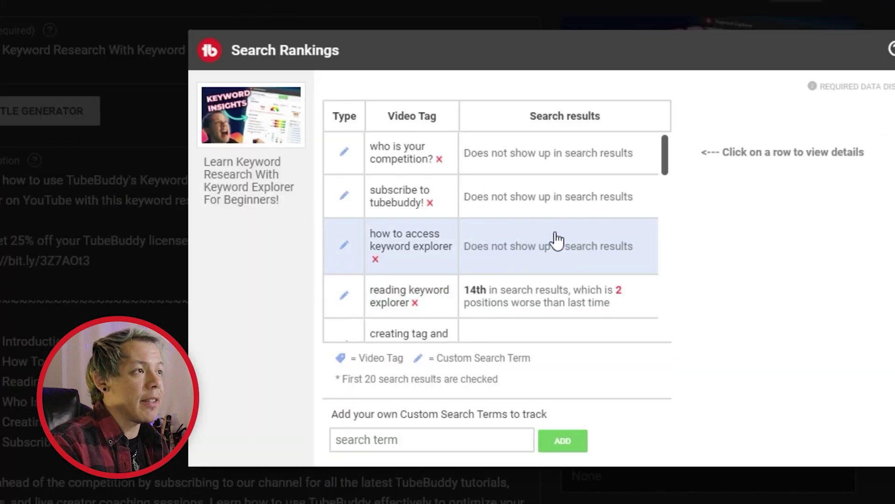